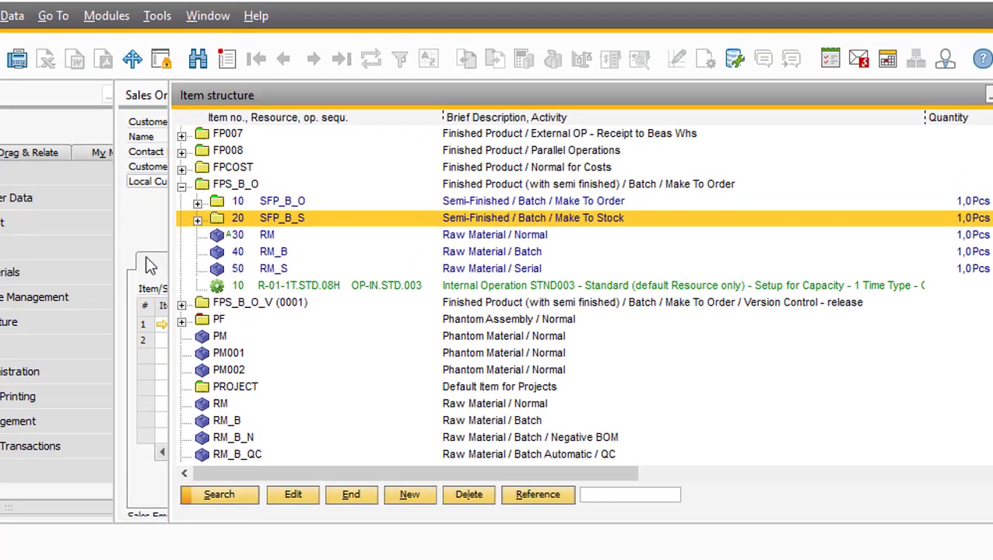
Review DEFAULT MRP inflows and outflows for the RM raw material, SFP_B_O and SFP_B_S
click(140, 237)
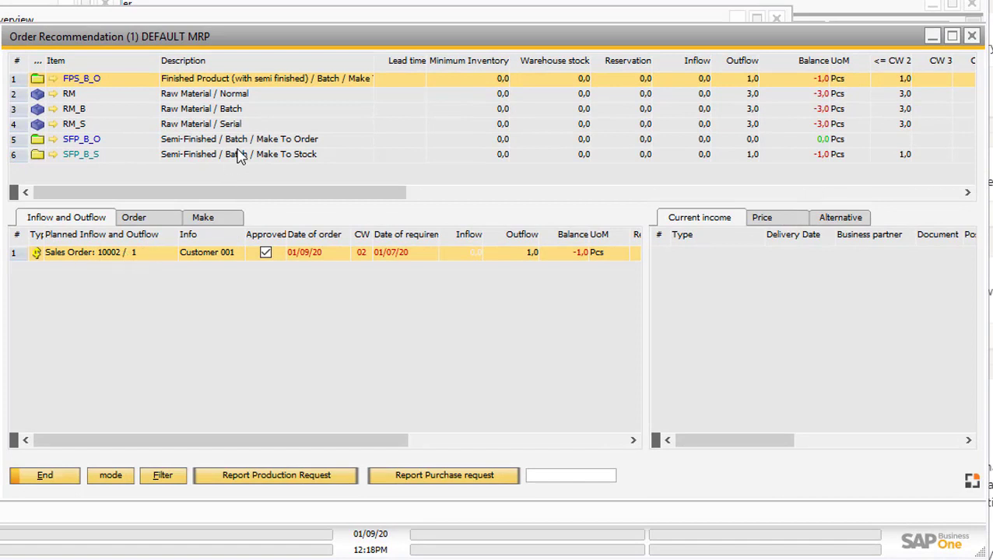
click(225, 95)
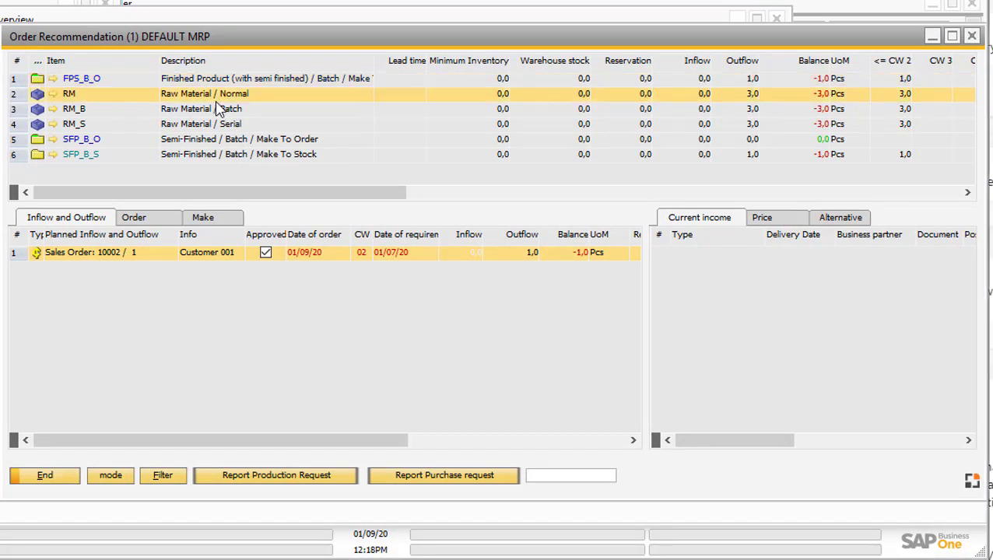
click(198, 139)
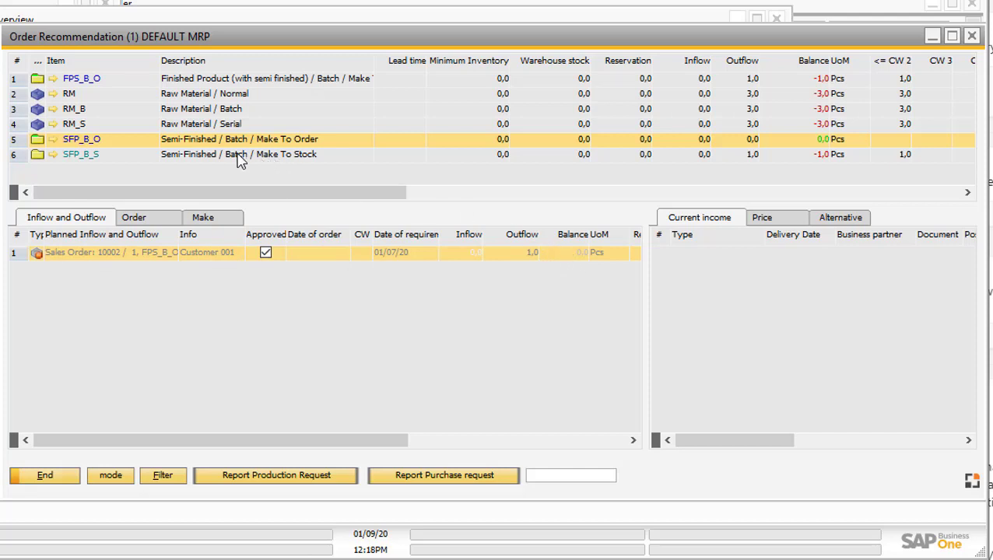
click(116, 156)
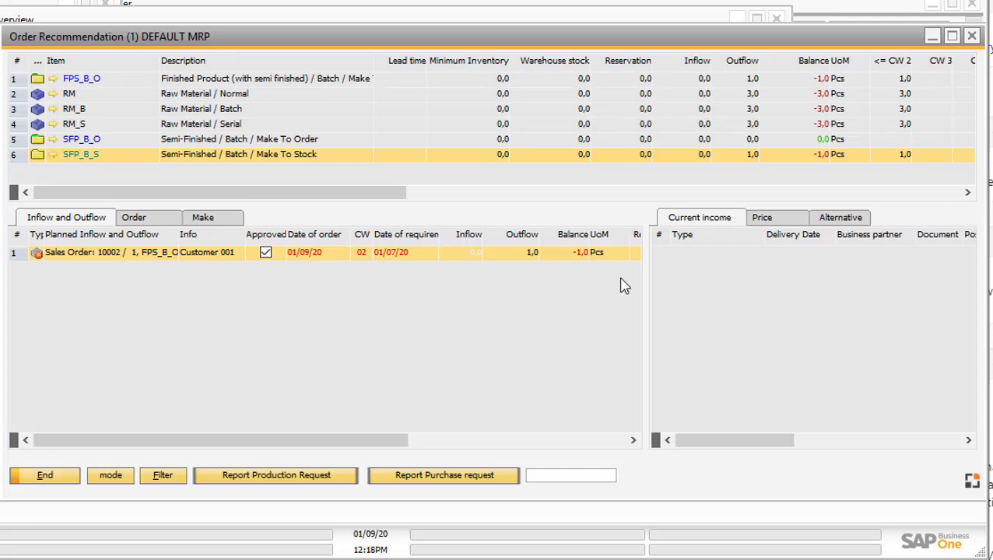
Create and confirm work order 1 for the FPS_B_O recommendation from sales order 10002
click(134, 79)
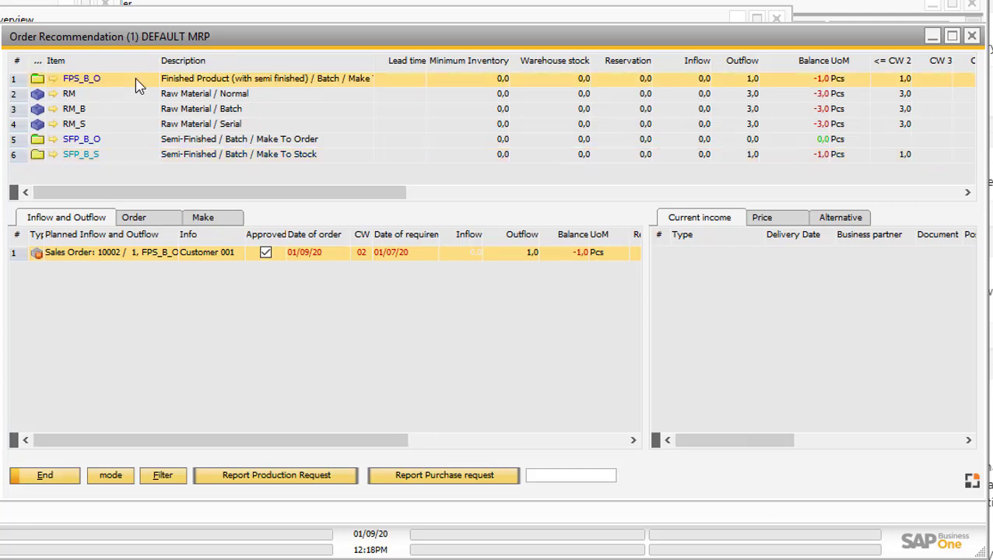
double_click(109, 262)
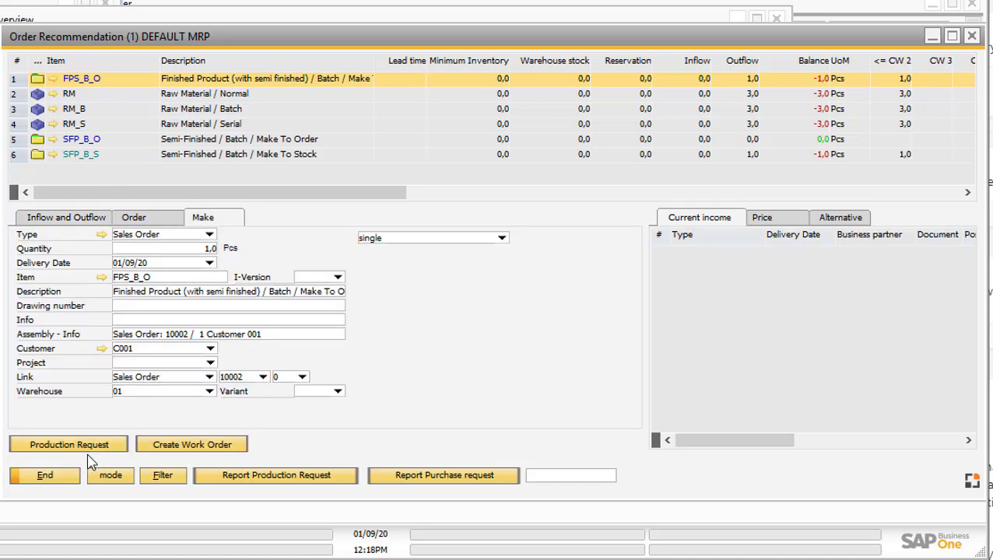
click(207, 444)
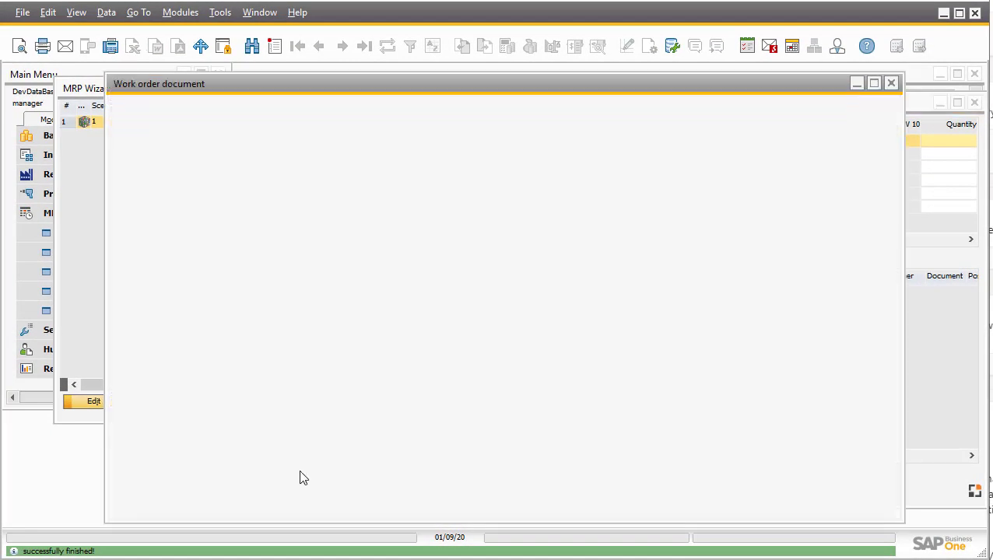
click(155, 497)
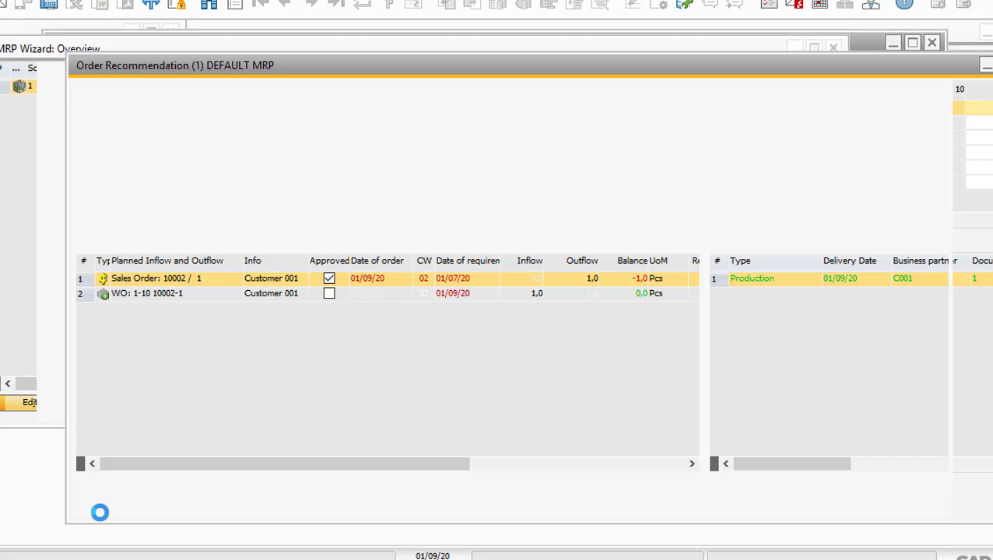
Expand work order 1 to check FPS_B_O's reservation and its SFP_B_O and SFP_B_S components
click(18, 87)
click(35, 105)
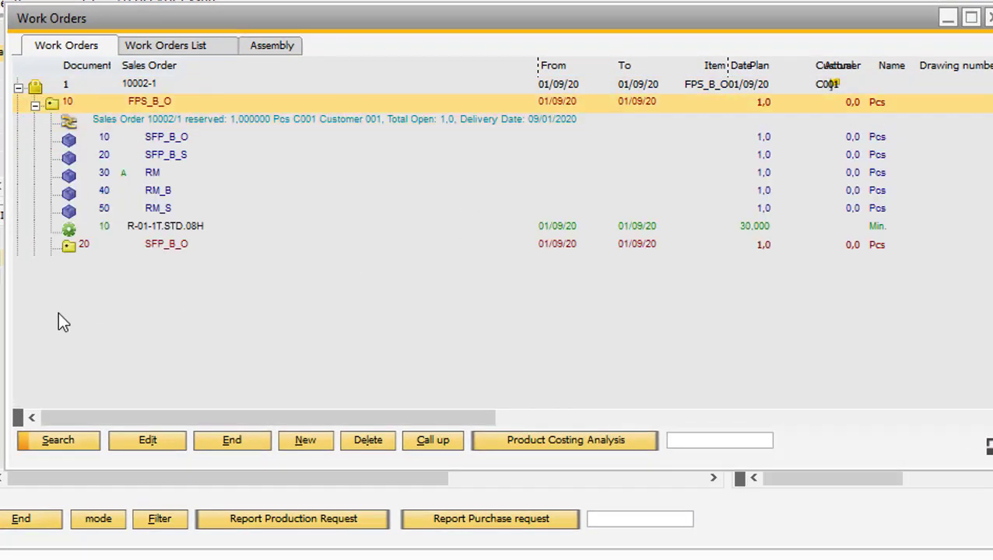
click(74, 245)
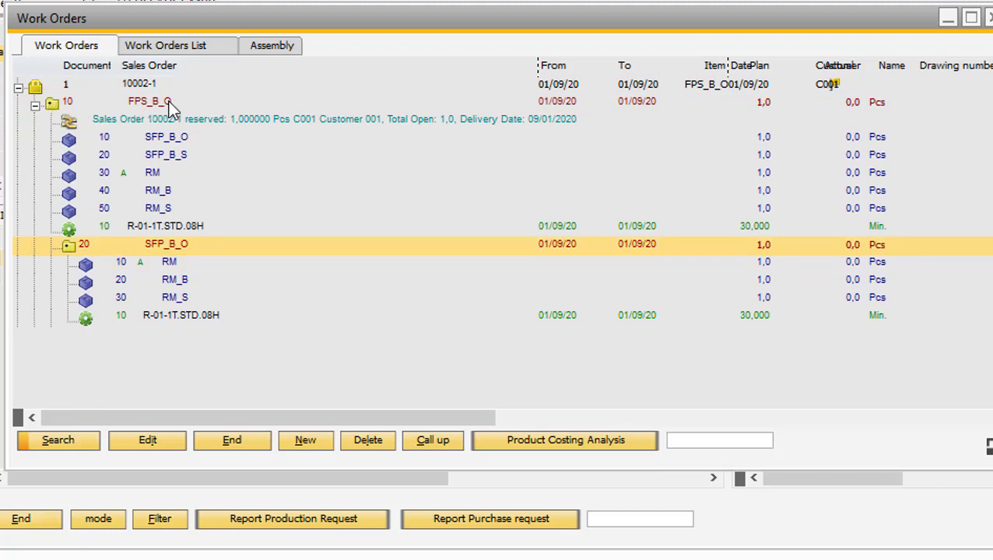
click(114, 121)
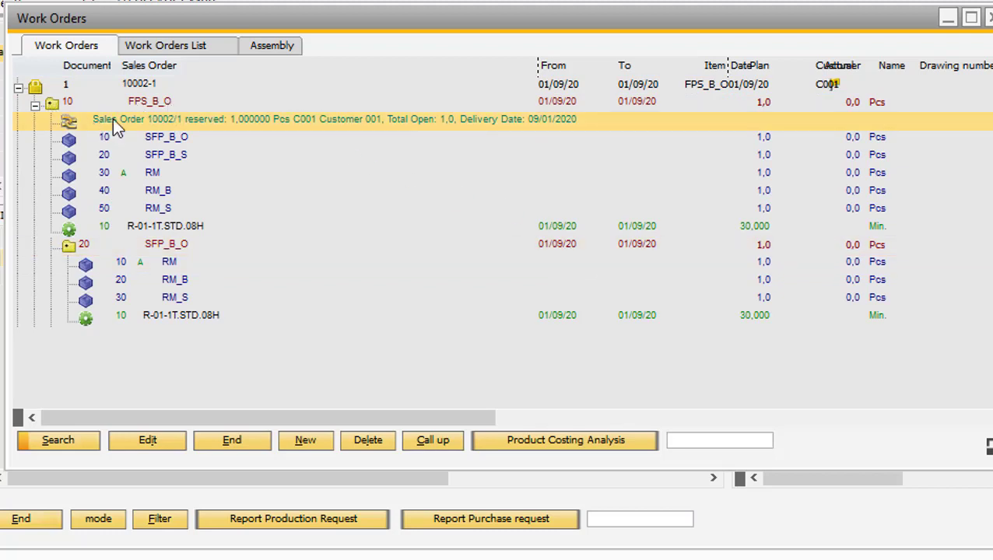
click(194, 137)
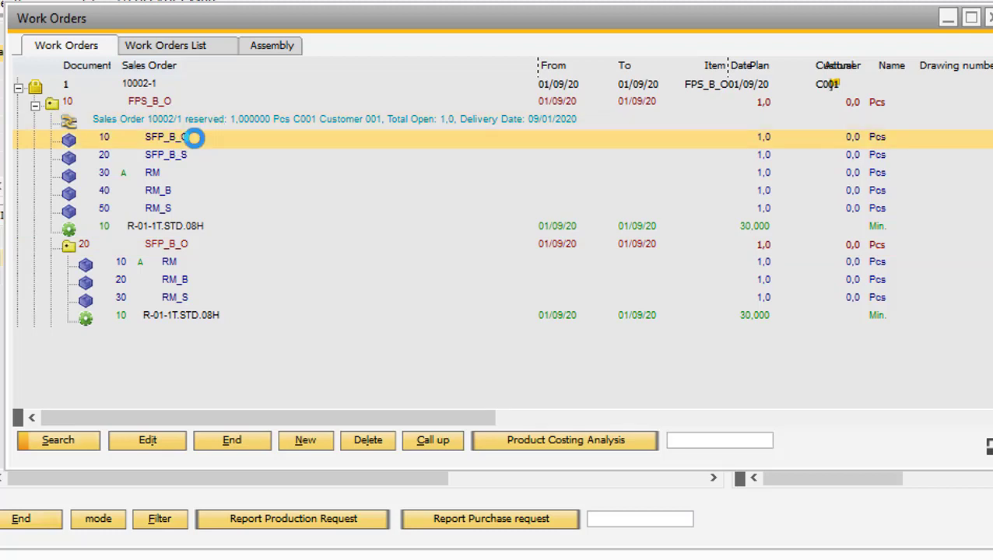
click(184, 158)
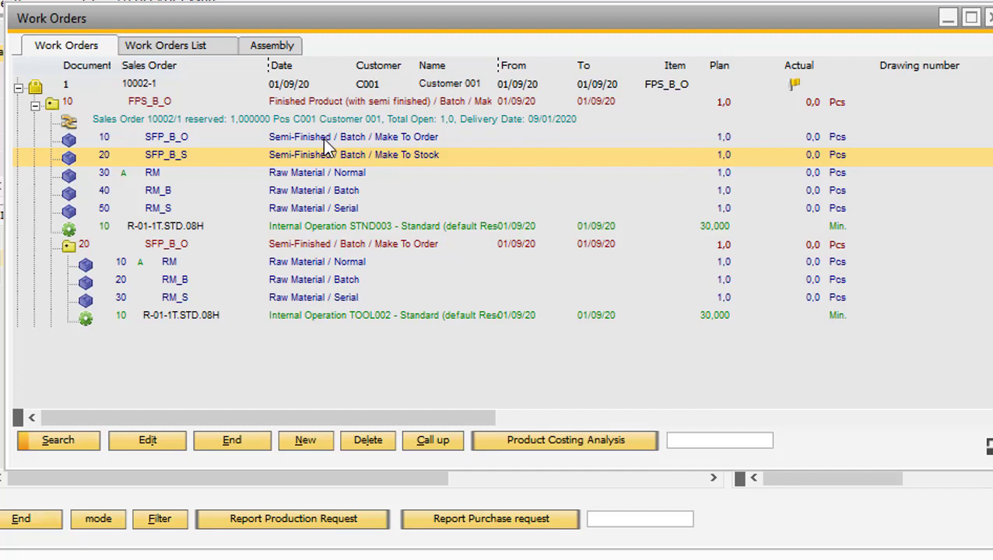
click(322, 139)
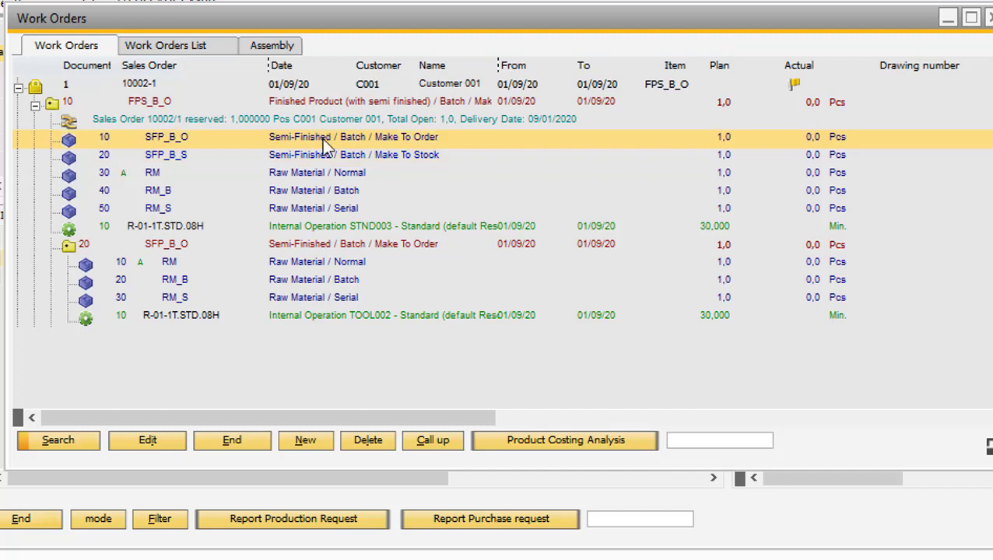
click(405, 159)
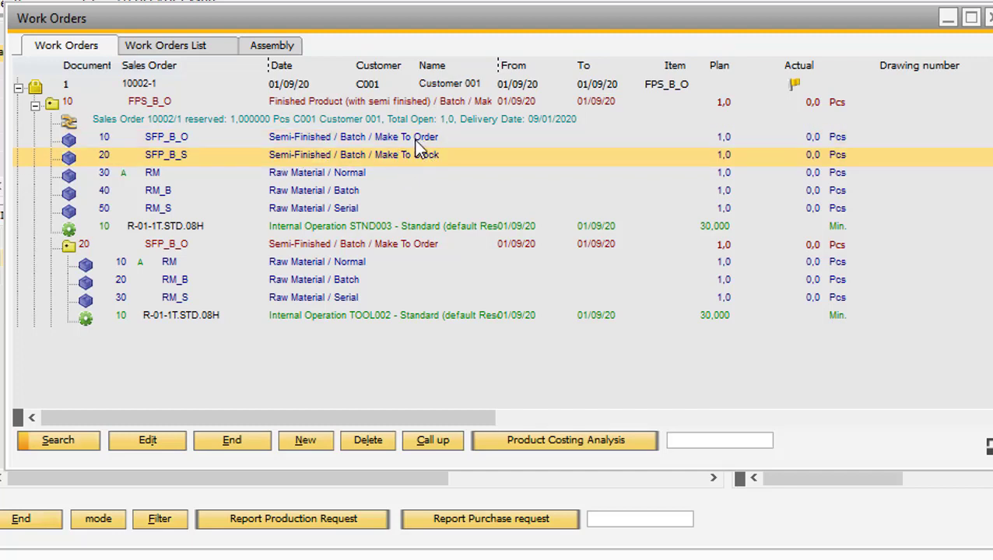
click(415, 139)
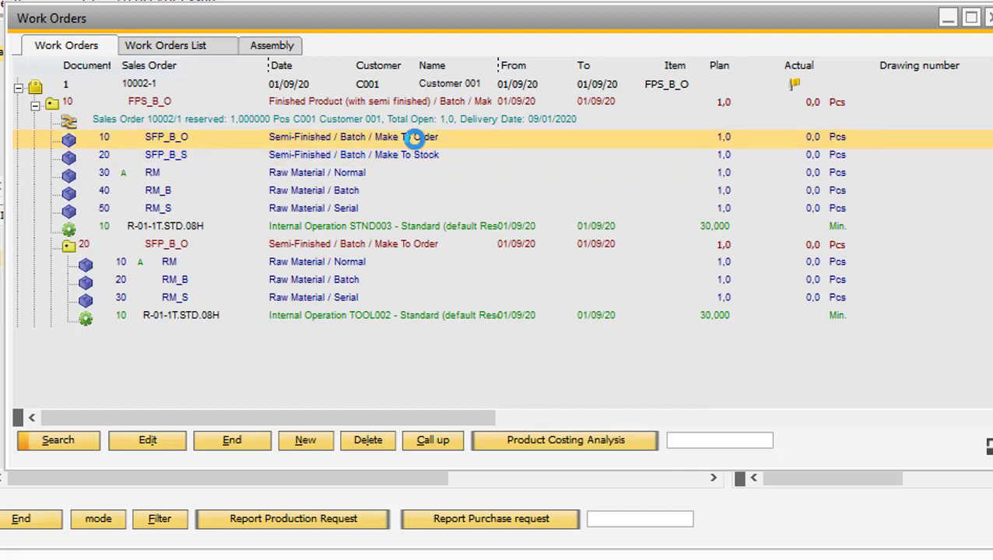
click(112, 245)
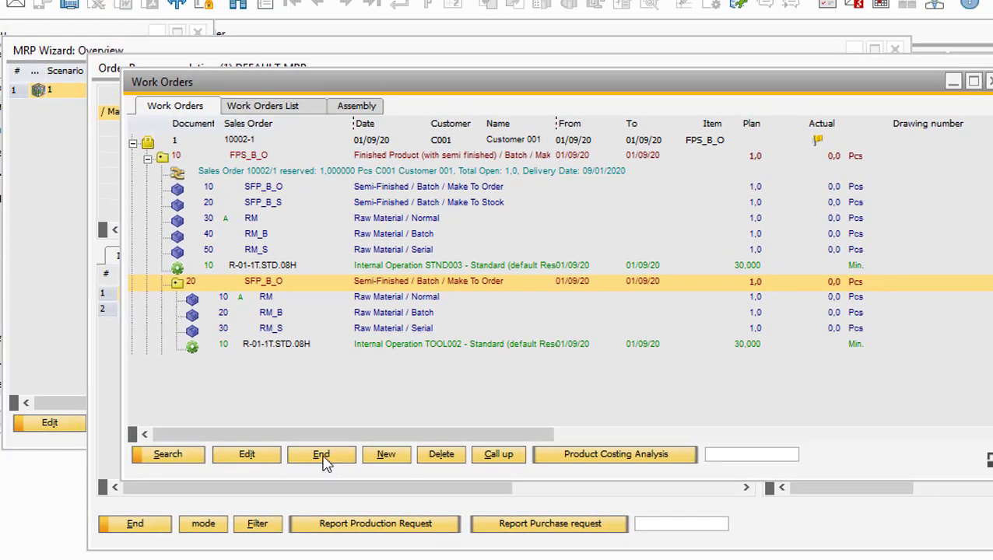
Rerun the DEFAULT MRP calculation and reopen its order recommendations
click(322, 457)
click(152, 525)
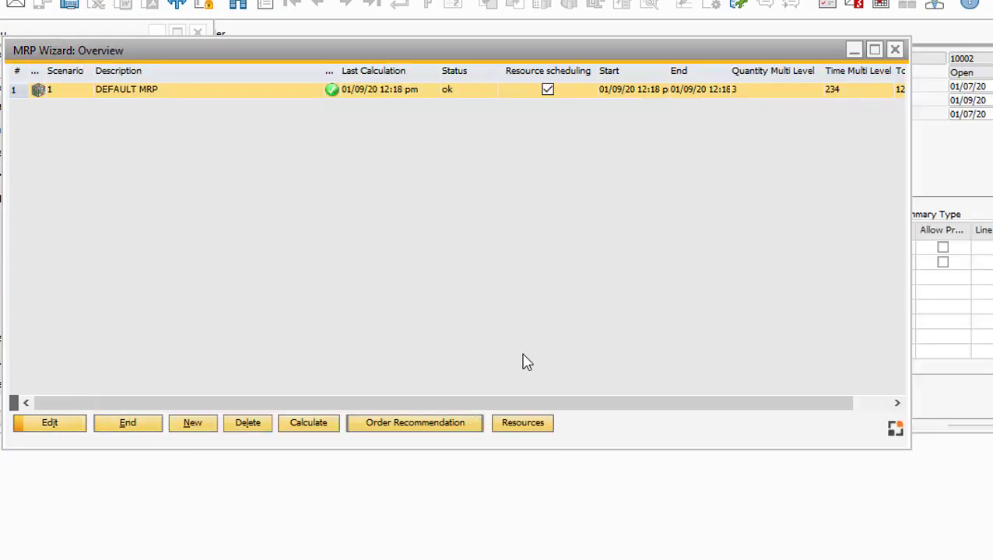
click(305, 422)
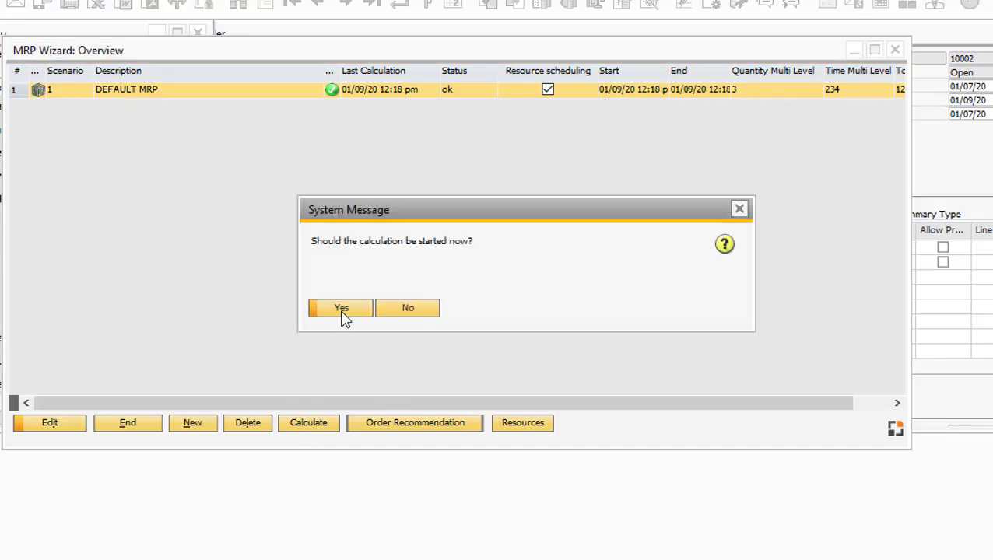
click(341, 308)
click(411, 426)
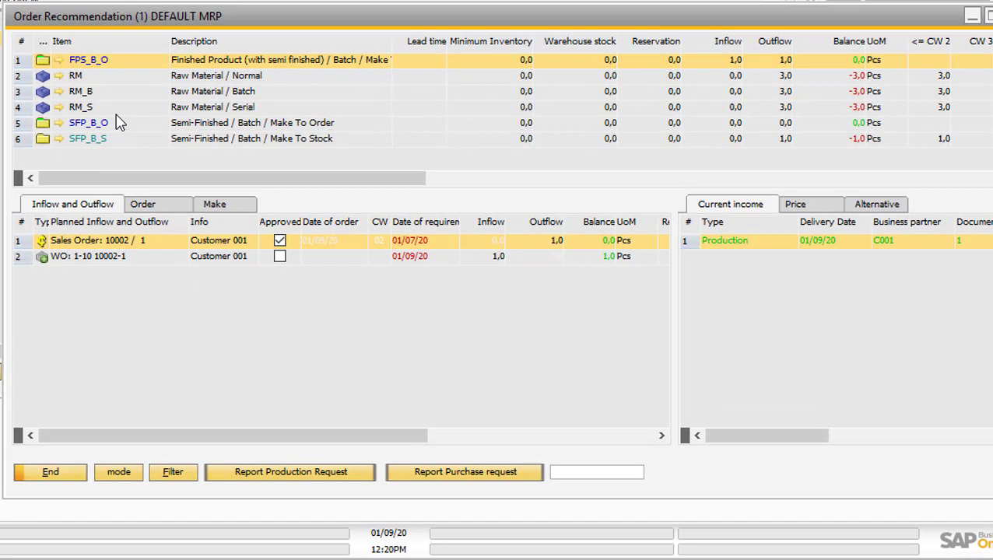
Check SFP_B_O's inflow and outflow rows, then SFP_B_S's -1.0 Pcs demand
click(109, 127)
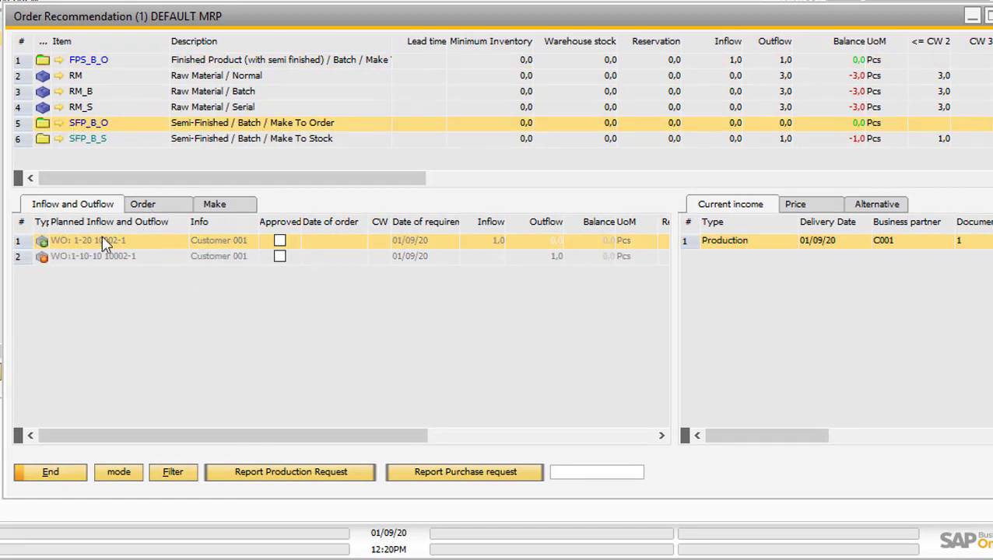
click(65, 262)
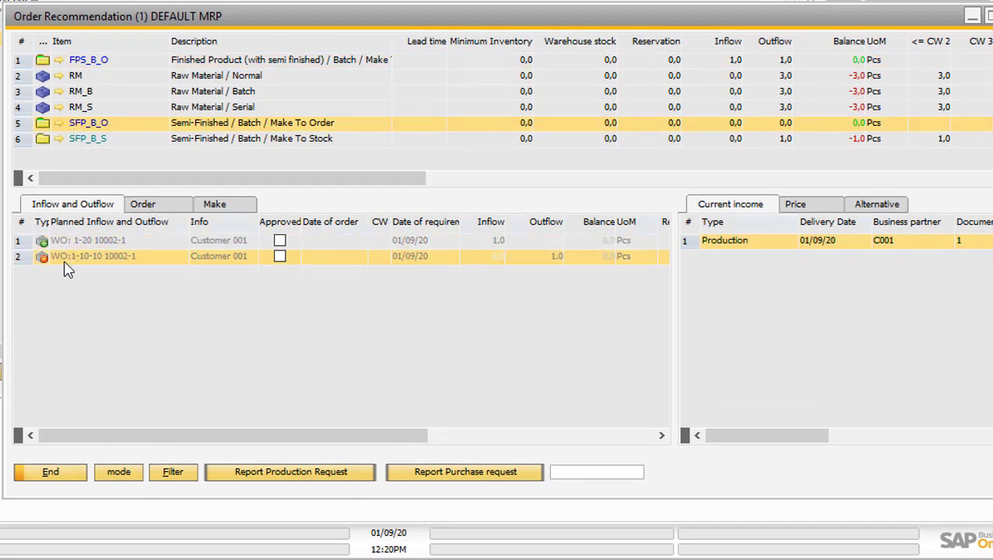
click(162, 242)
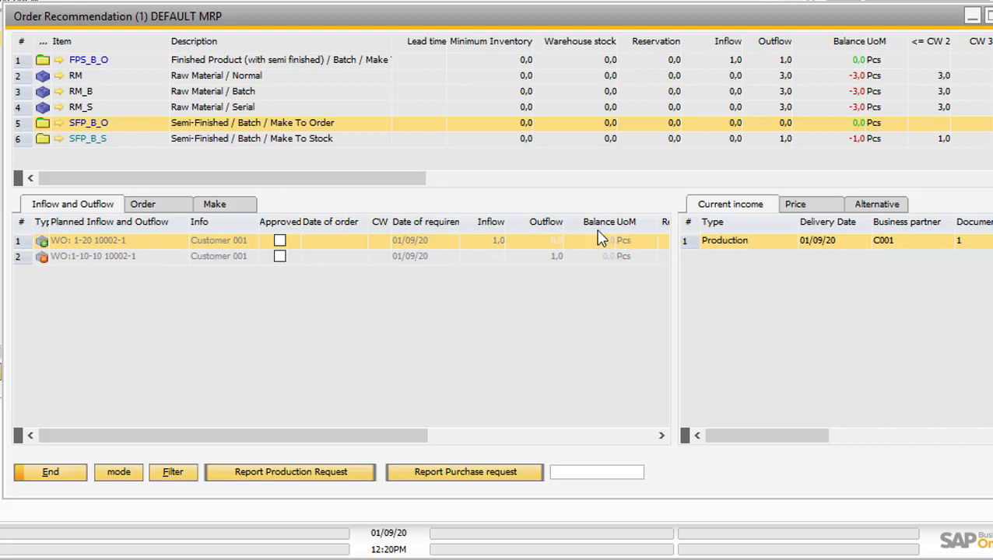
click(206, 140)
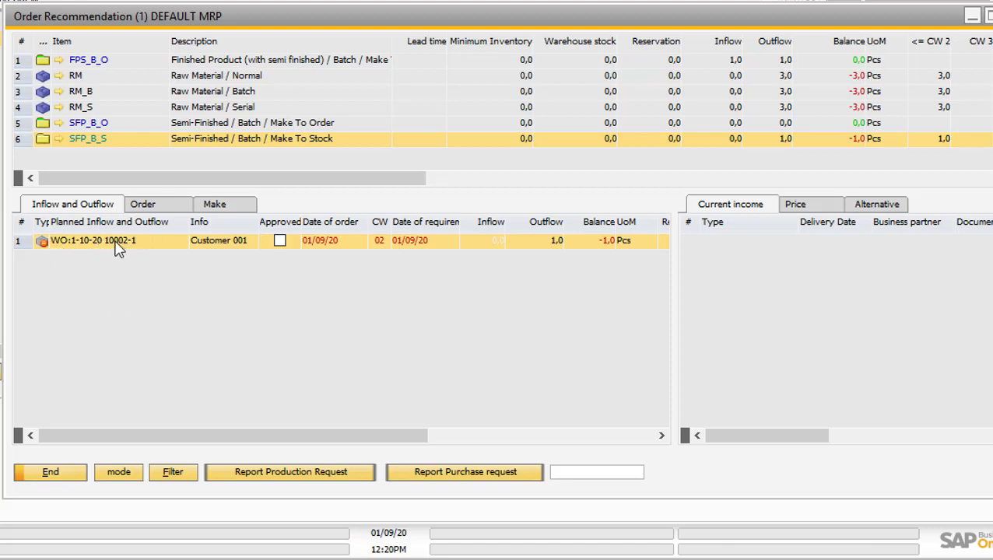
Create make-to-stock work order 2 for 1.0 Pcs SFP_B_S from the WO:1-10-20 demand
click(234, 205)
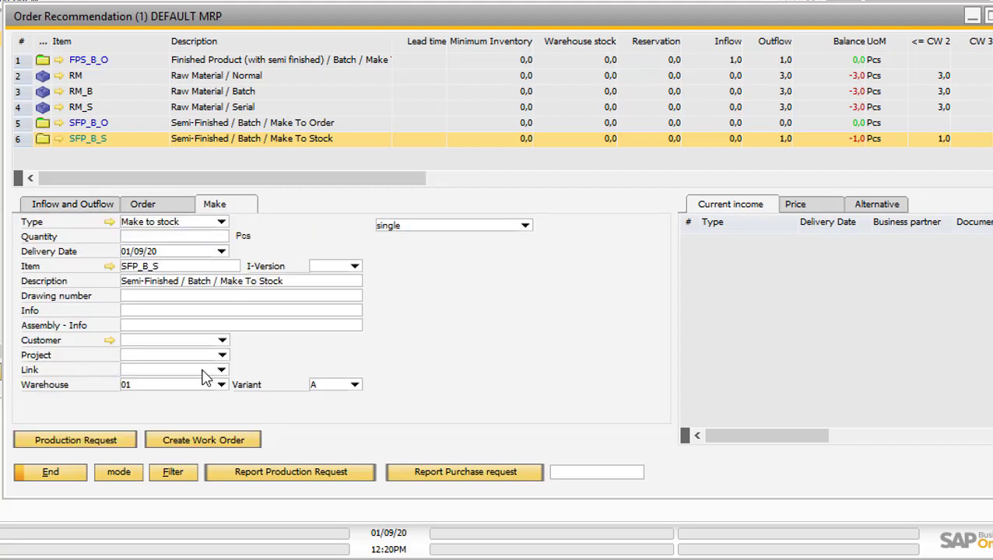
click(158, 205)
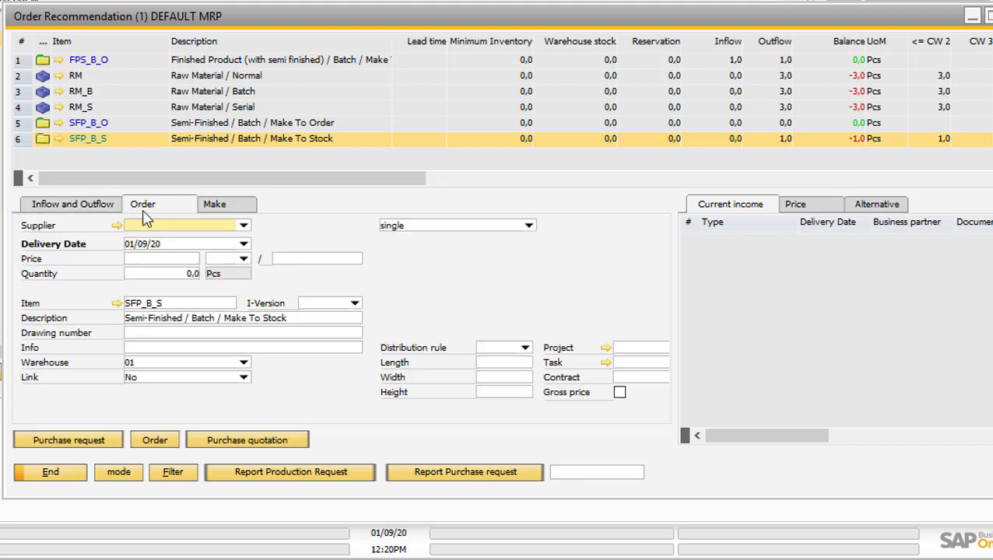
click(72, 205)
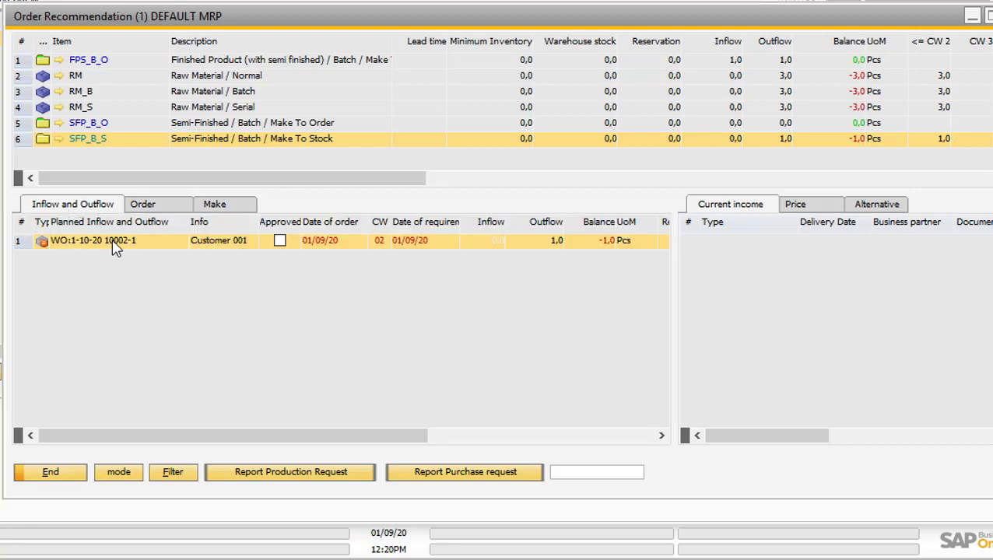
double_click(116, 246)
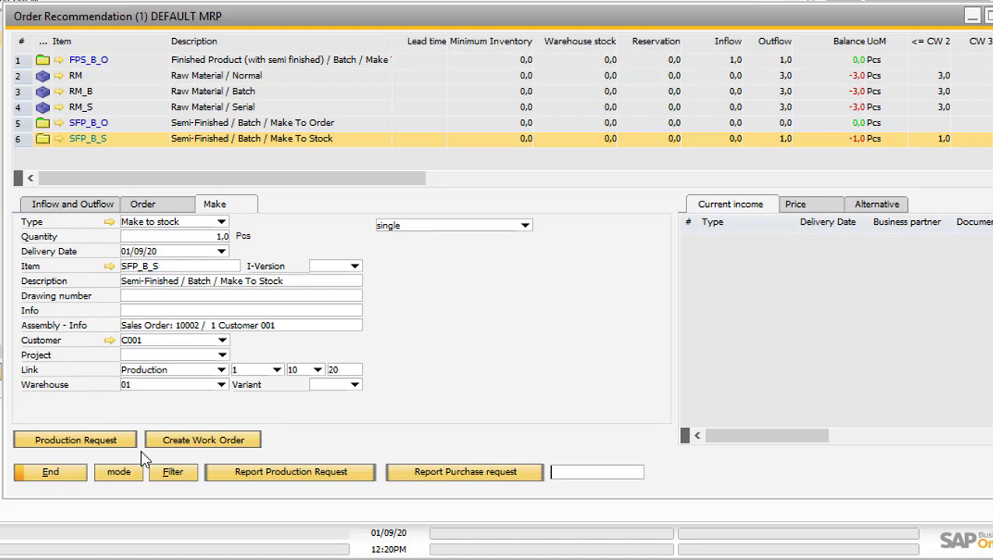
click(187, 441)
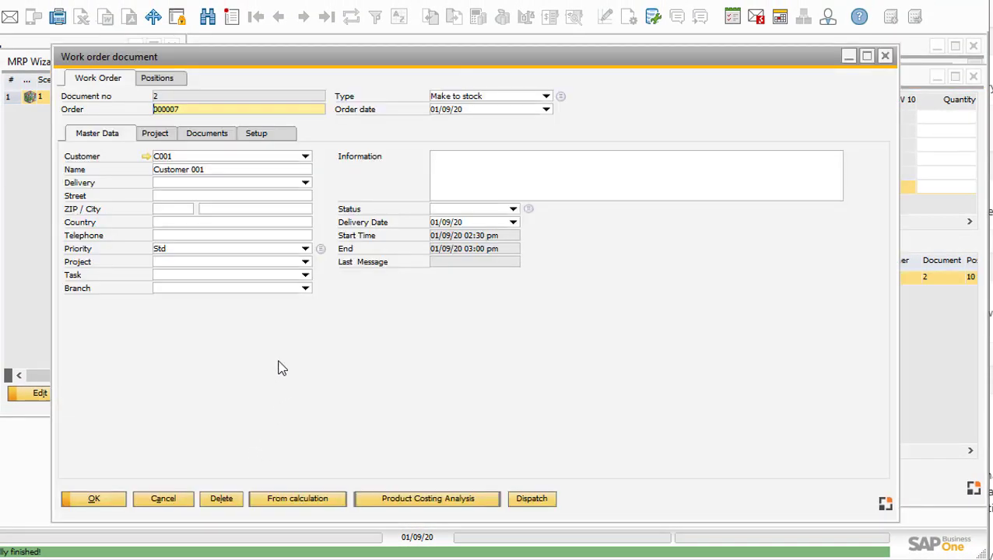
click(105, 498)
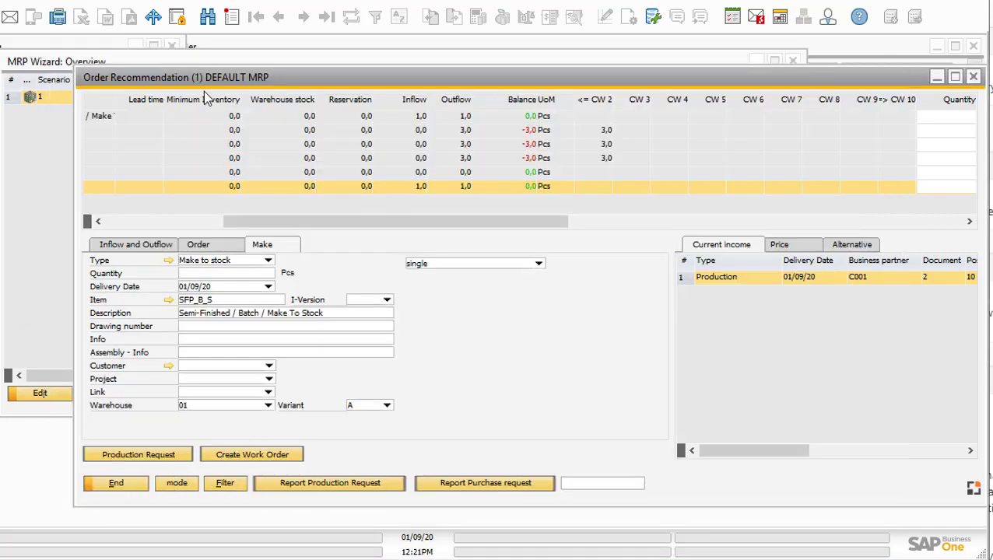
Expand work order 2 in the Work Orders tree to show SFP_B_S and its reservation
click(231, 16)
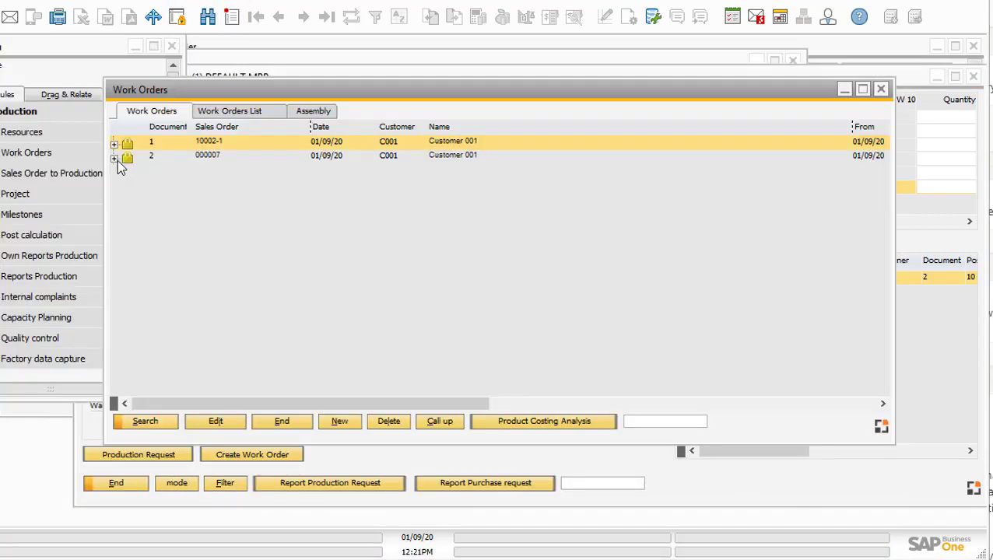
click(114, 158)
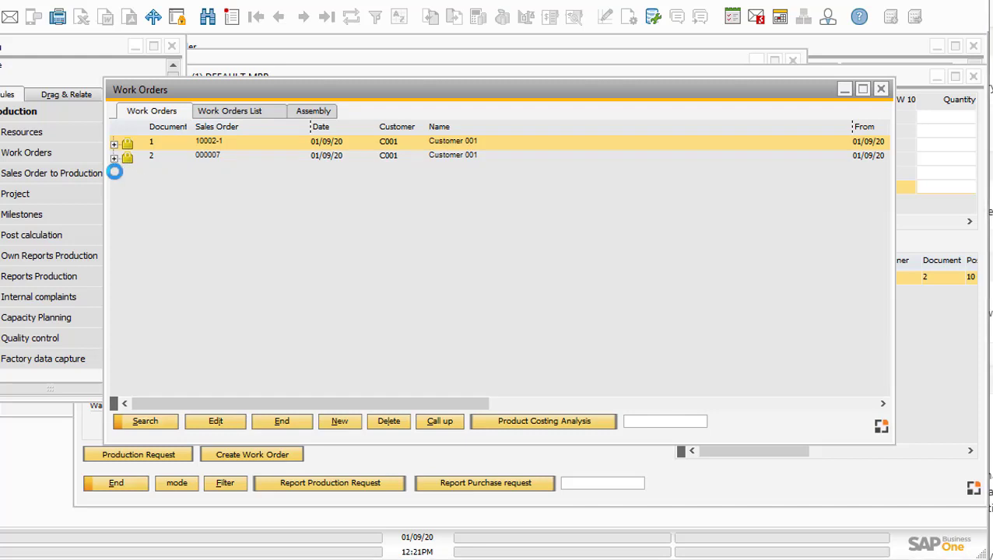
click(242, 170)
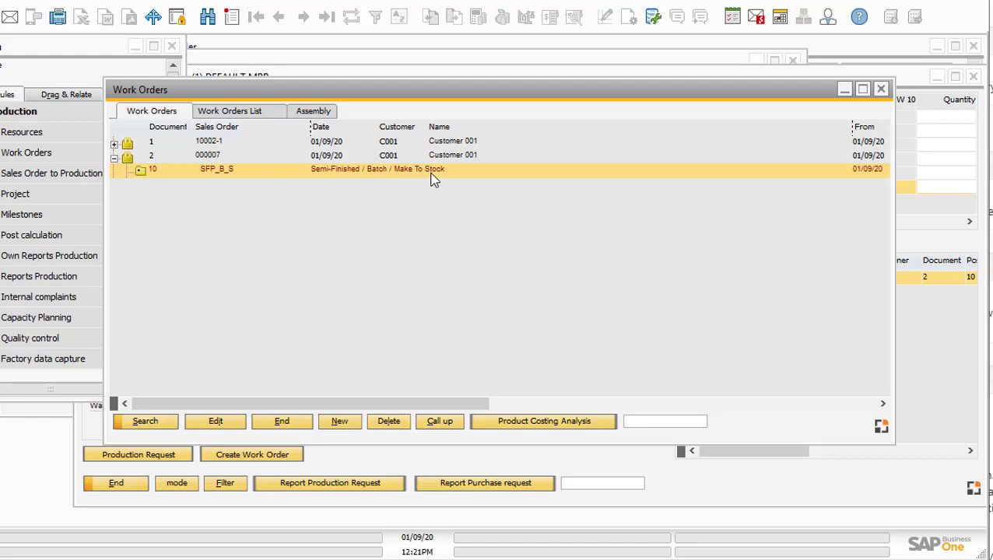
click(141, 170)
click(201, 185)
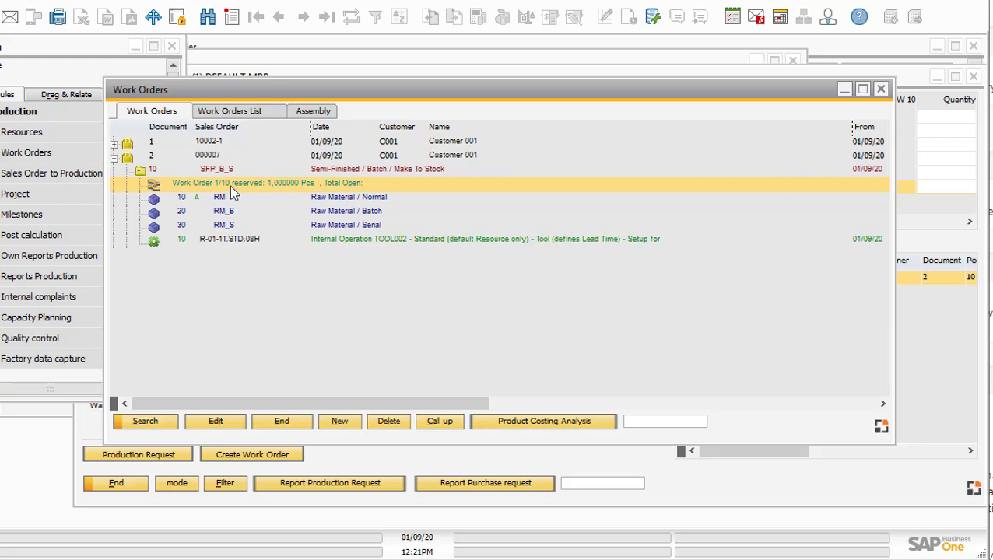
Expand work order 1's FPS_B_O and SFP_B_S component to reveal linked WO:2
click(114, 144)
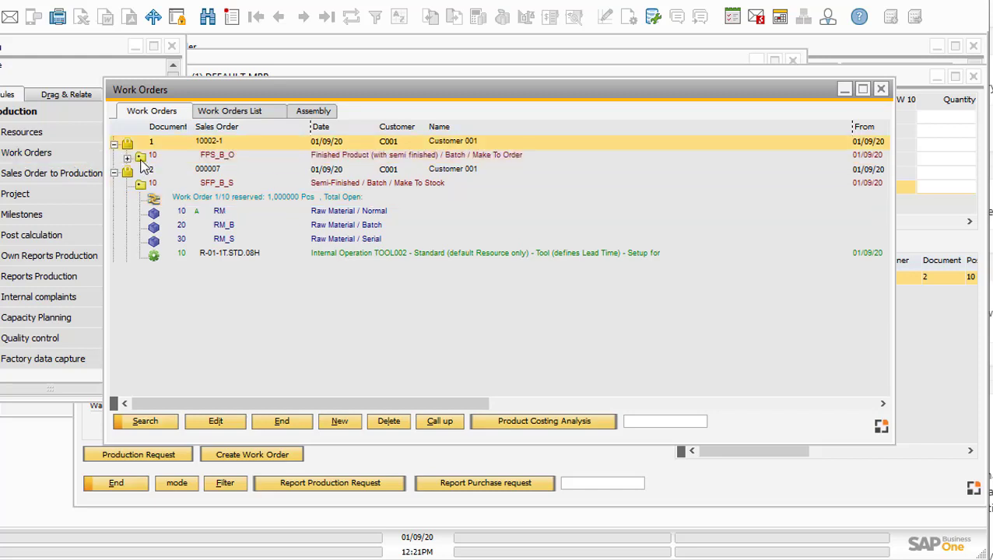
click(141, 160)
click(140, 161)
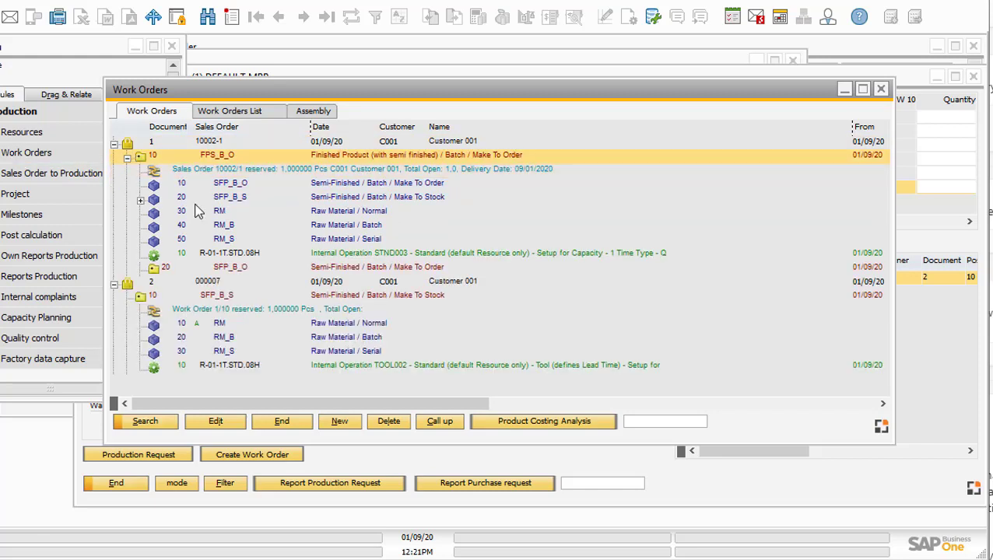
click(179, 199)
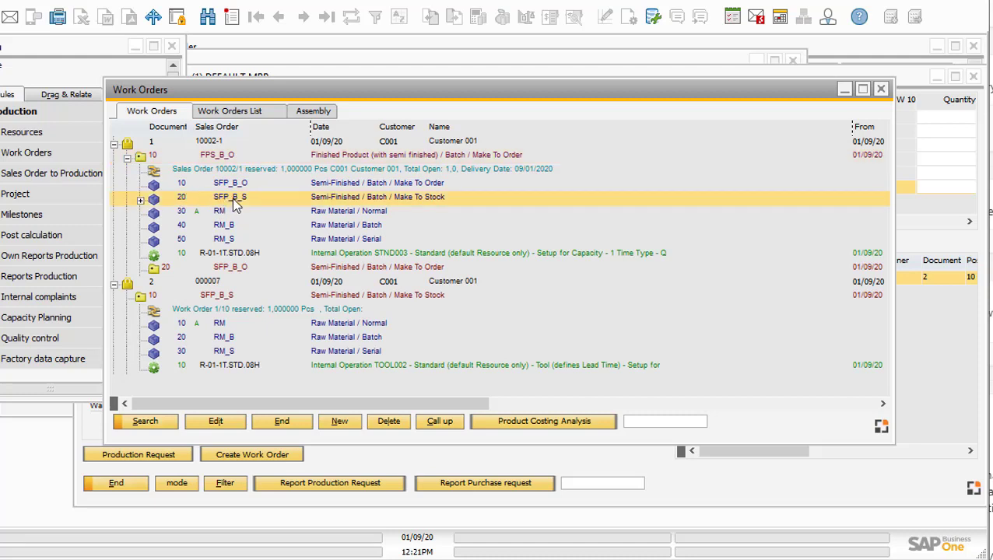
click(140, 200)
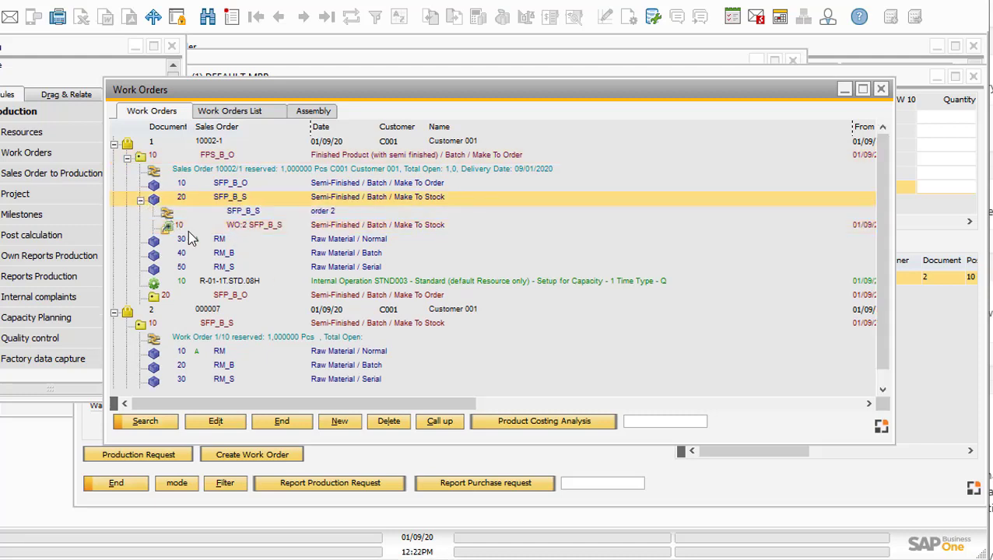
click(263, 225)
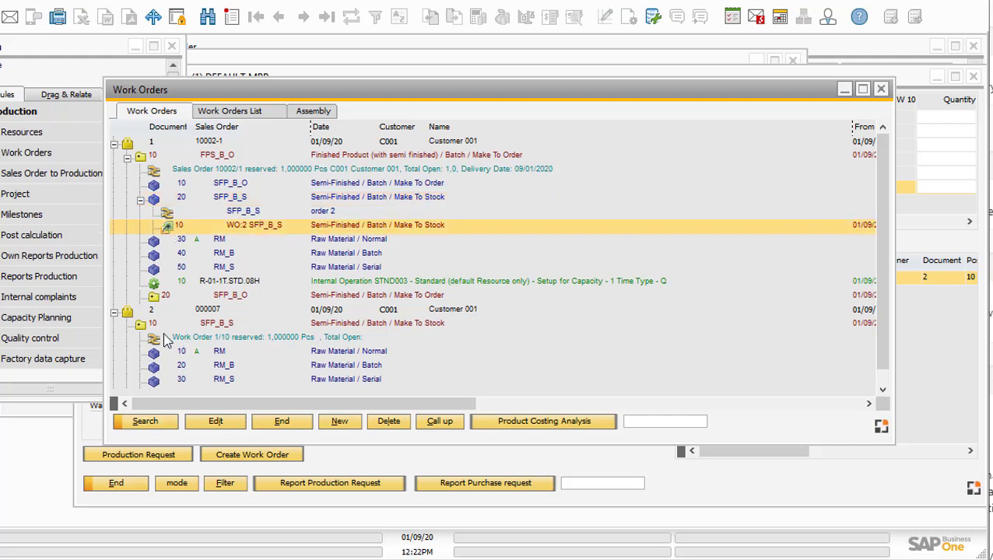